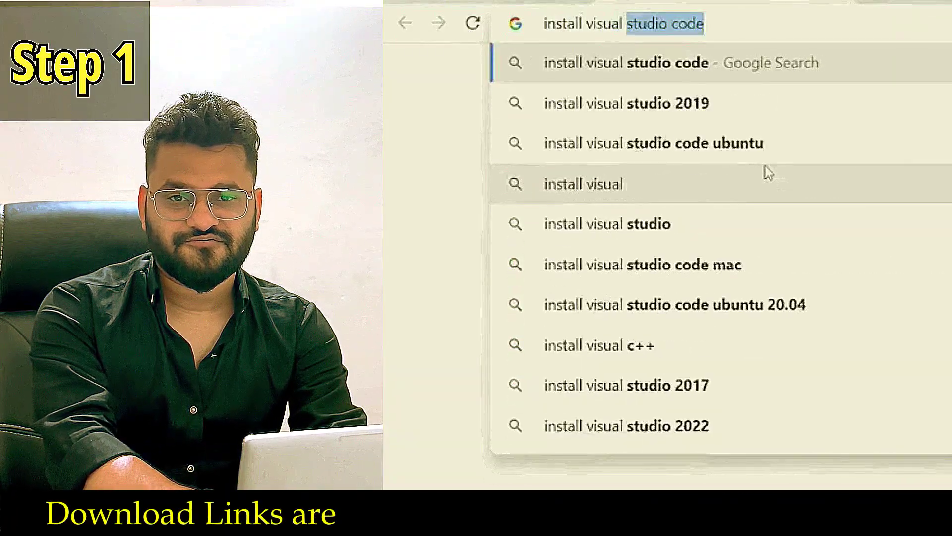
Step: Download Visual Studio Code for Windows and install it with the default location, folder and tasks
{"action": "left_click", "coordinate": [633, 292]}
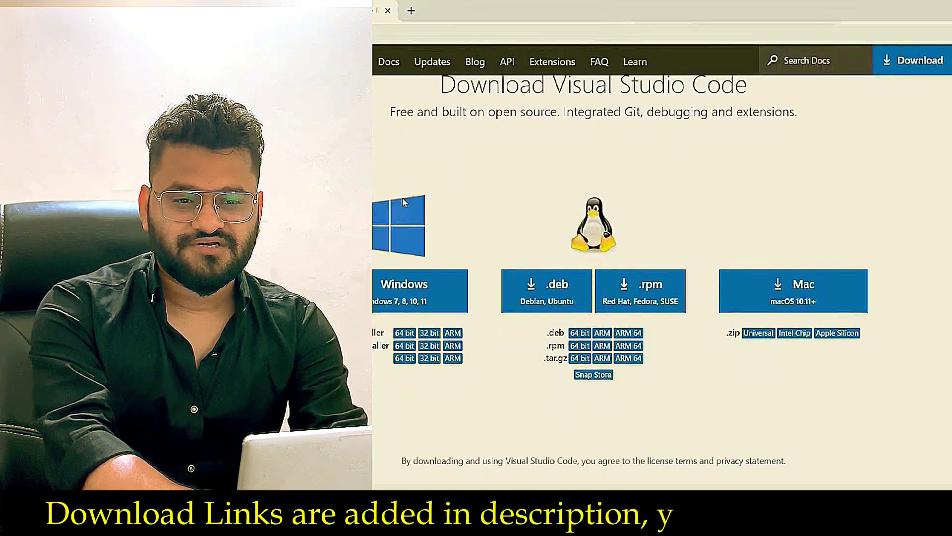
{"action": "left_click", "coordinate": [419, 362]}
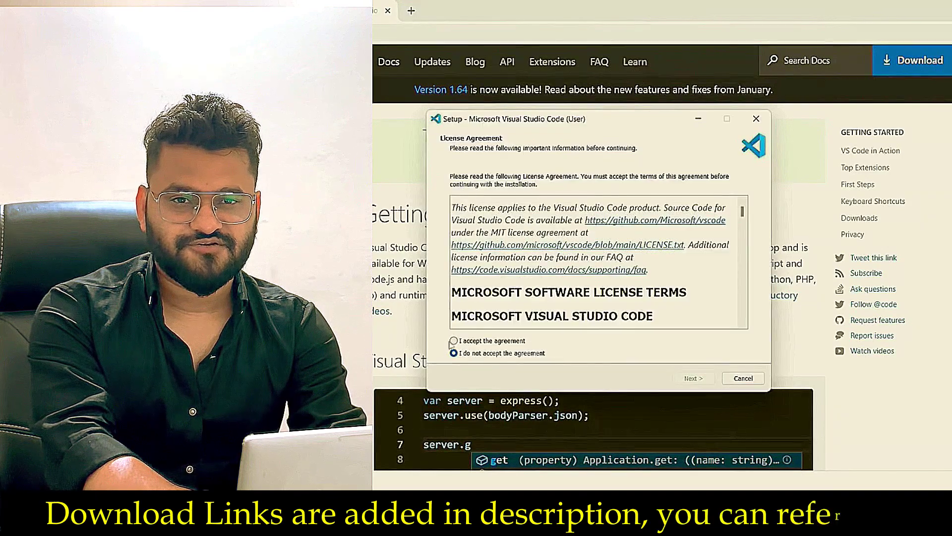
{"action": "left_click", "coordinate": [692, 379]}
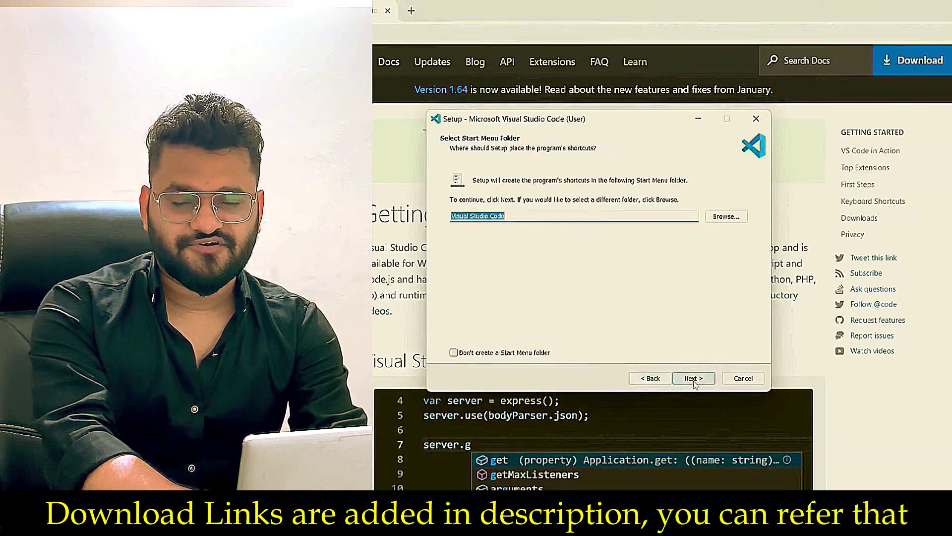
{"action": "left_click", "coordinate": [694, 381]}
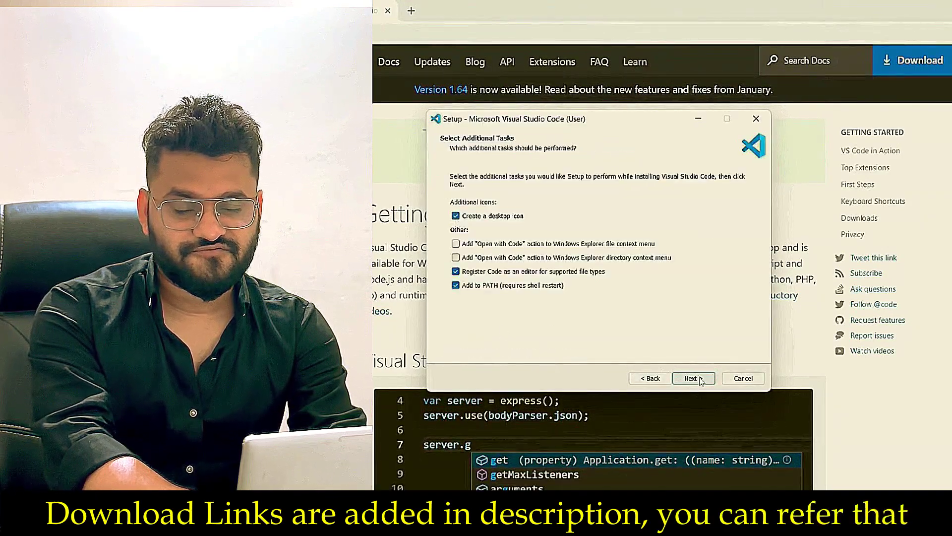
{"action": "left_click", "coordinate": [698, 379]}
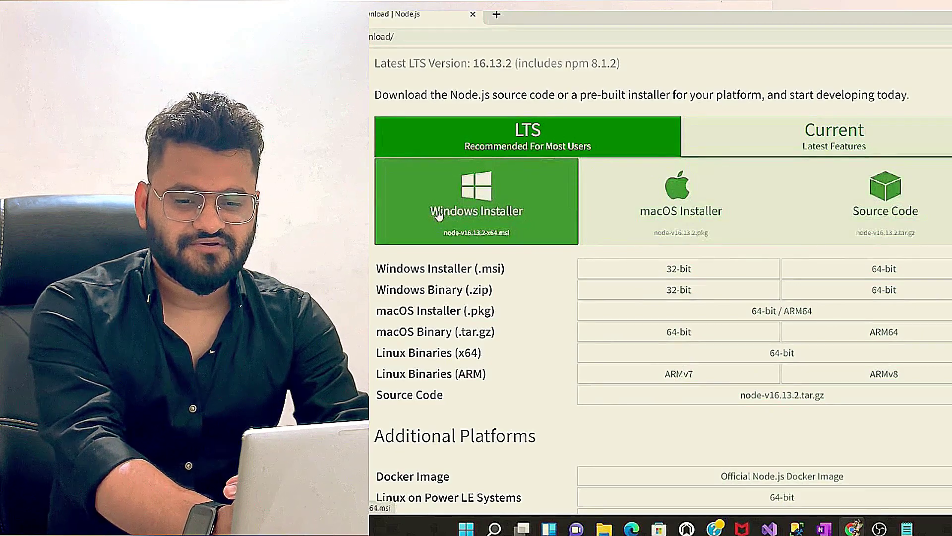
Step: Download the Node.js LTS Windows .msi and install it, accepting the license and default folder and features
{"action": "left_click", "coordinate": [474, 215]}
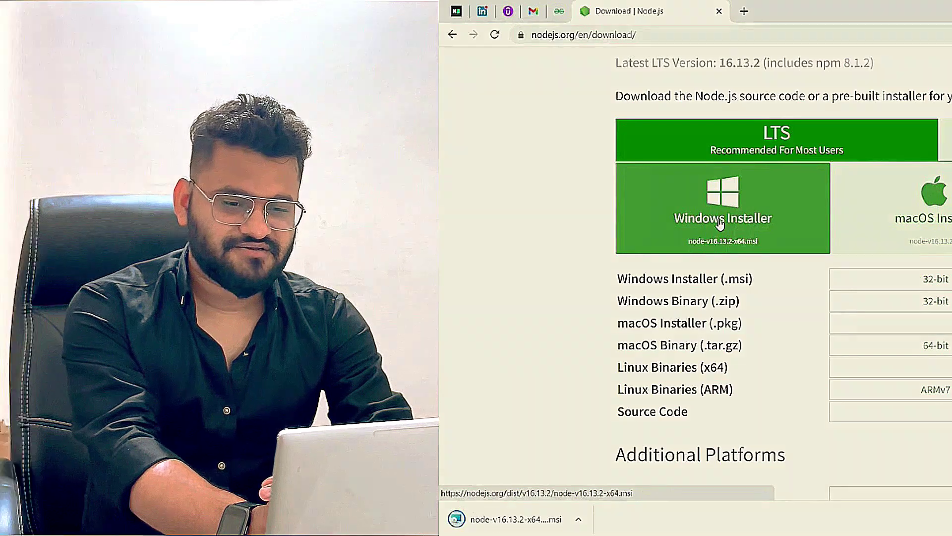
{"action": "left_click", "coordinate": [506, 518]}
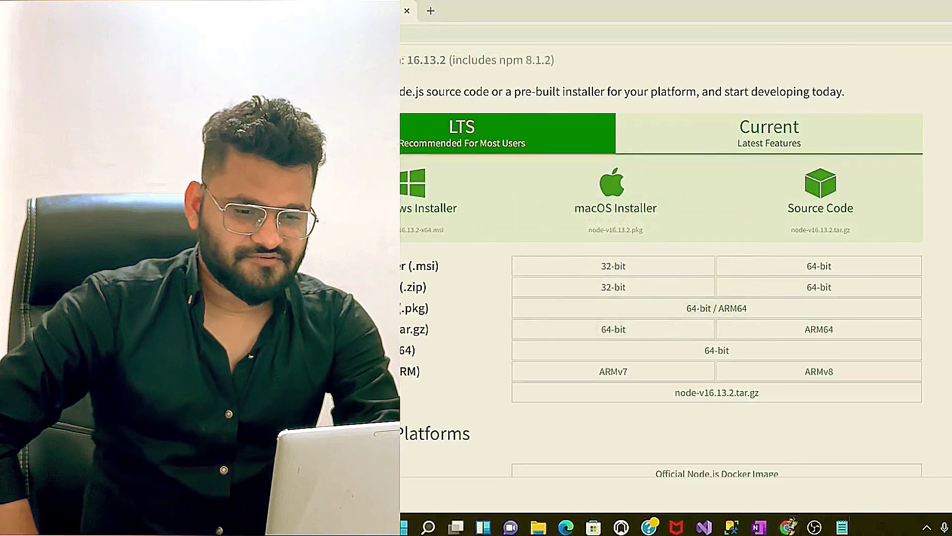
{"action": "left_click", "coordinate": [687, 360]}
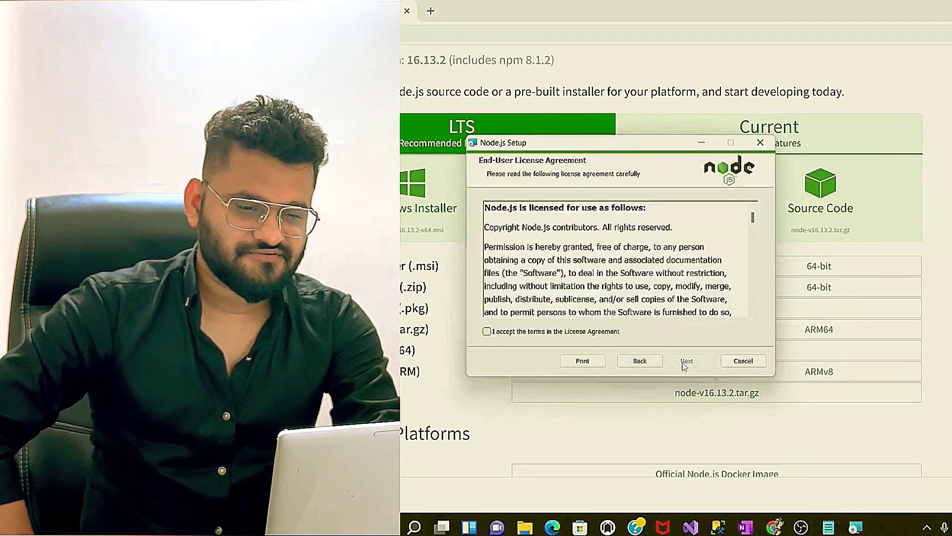
{"action": "left_click", "coordinate": [488, 331]}
{"action": "left_click", "coordinate": [687, 361]}
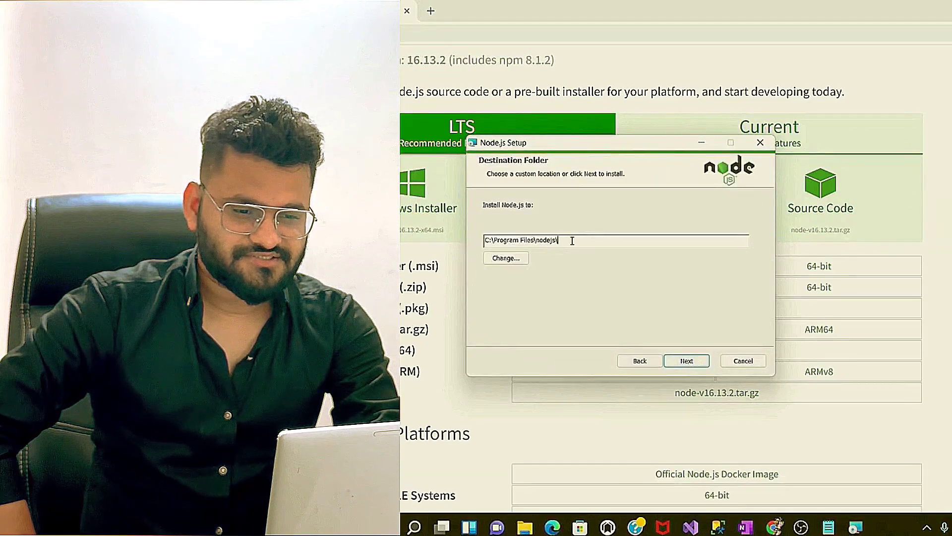
{"action": "left_click", "coordinate": [692, 360]}
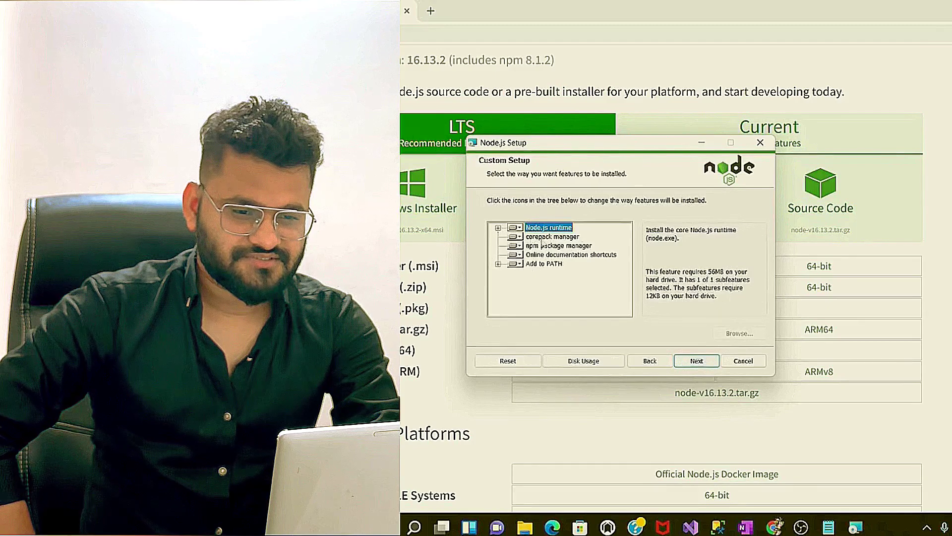
{"action": "left_click", "coordinate": [697, 363]}
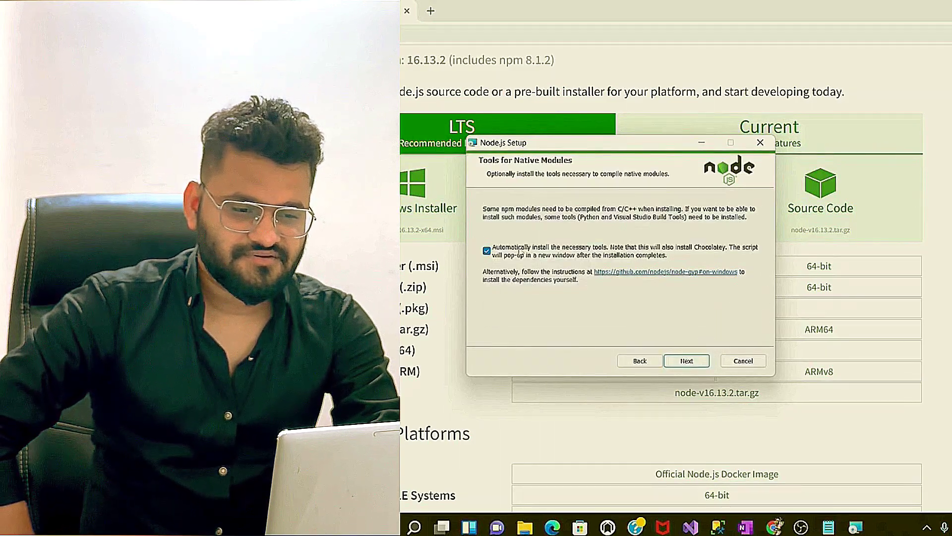
{"action": "left_click", "coordinate": [685, 362]}
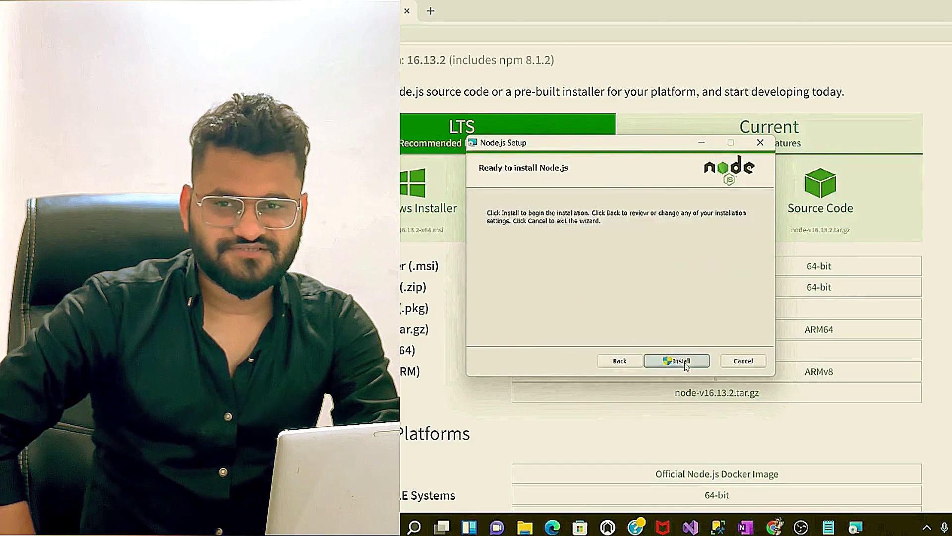
{"action": "left_click", "coordinate": [677, 362]}
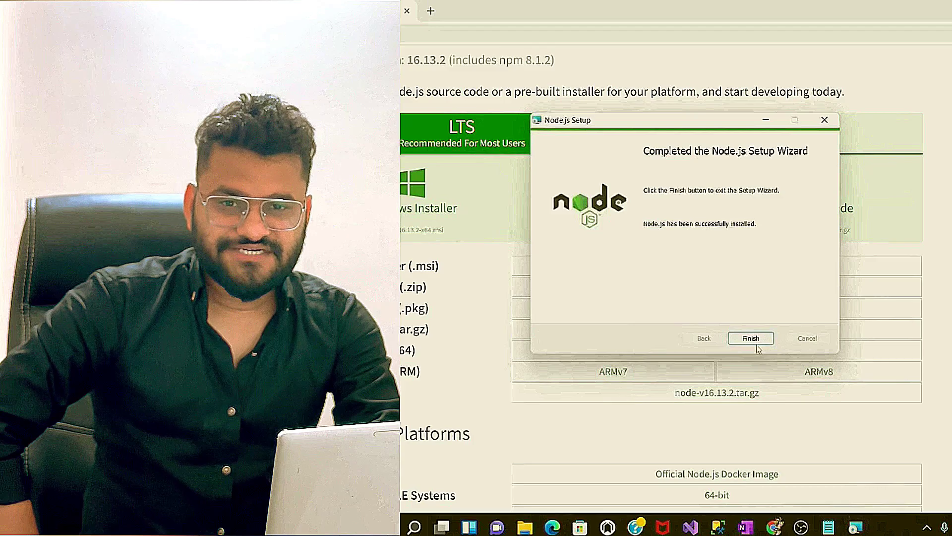
Step: Close the Node.js setup and confirm node v16.13.2 and npm 8.1.2 in cmd
{"action": "left_click", "coordinate": [750, 338]}
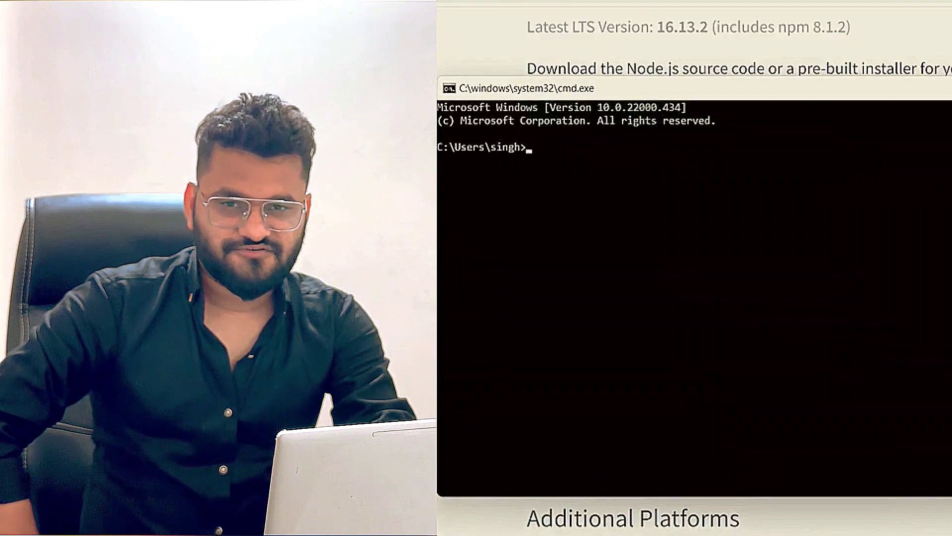
{"action": "type", "text": "node -v"}
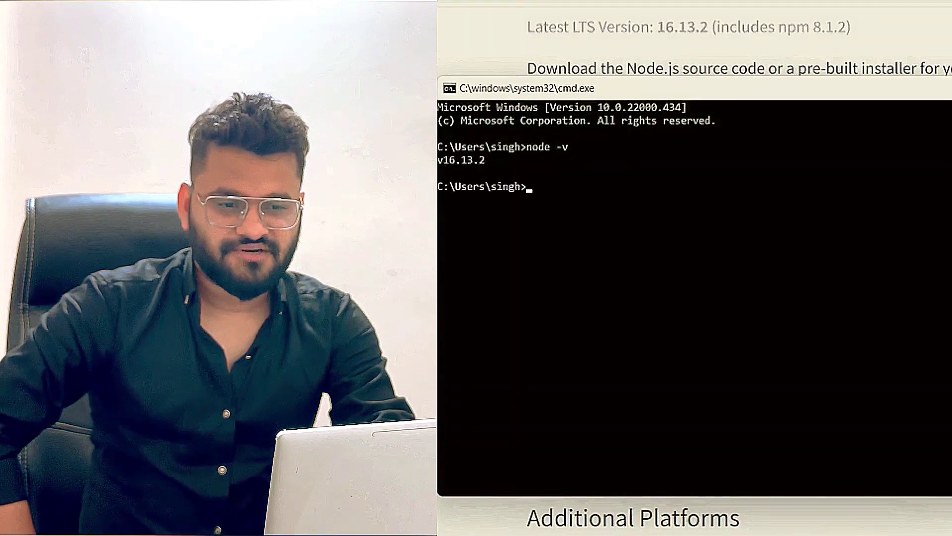
{"action": "type", "text": "np"}
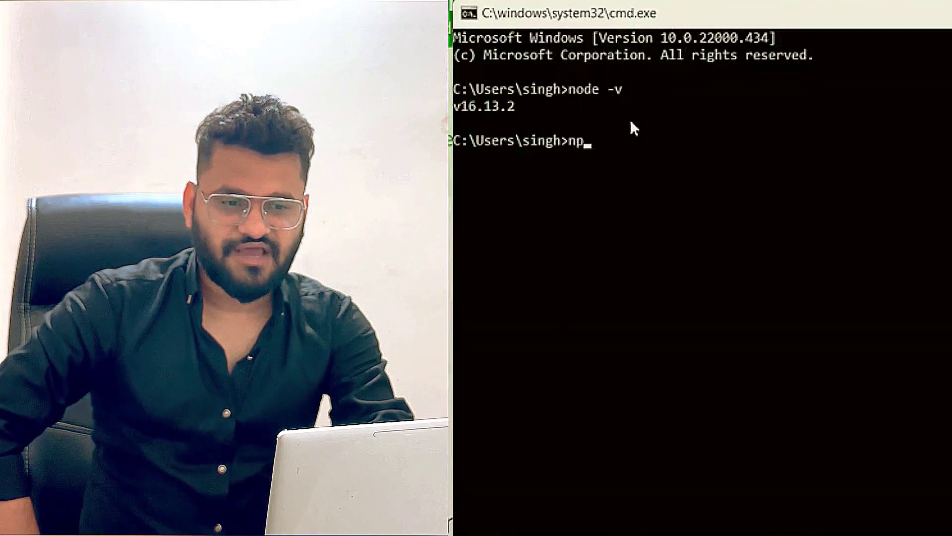
{"action": "type", "text": "m -v"}
{"action": "key", "text": "Return"}
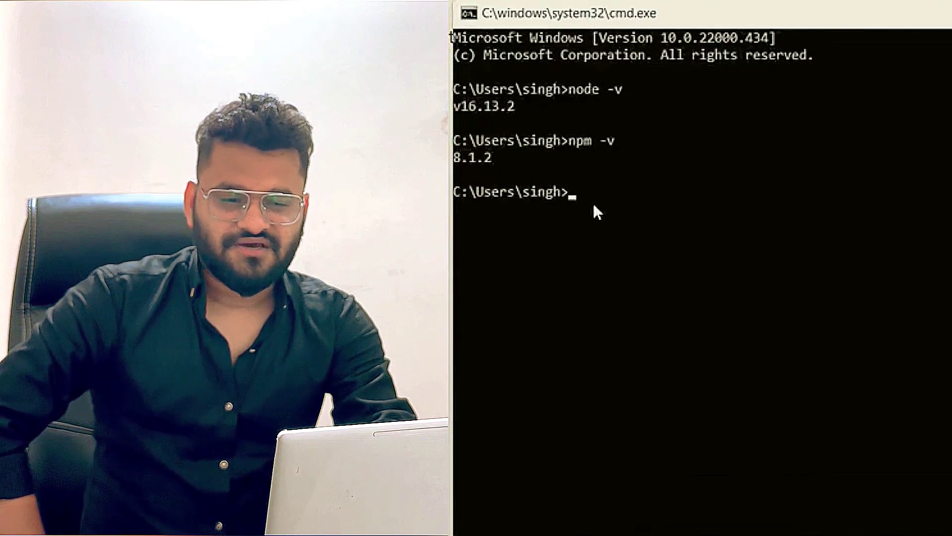
{"action": "type", "text": "npm install "}
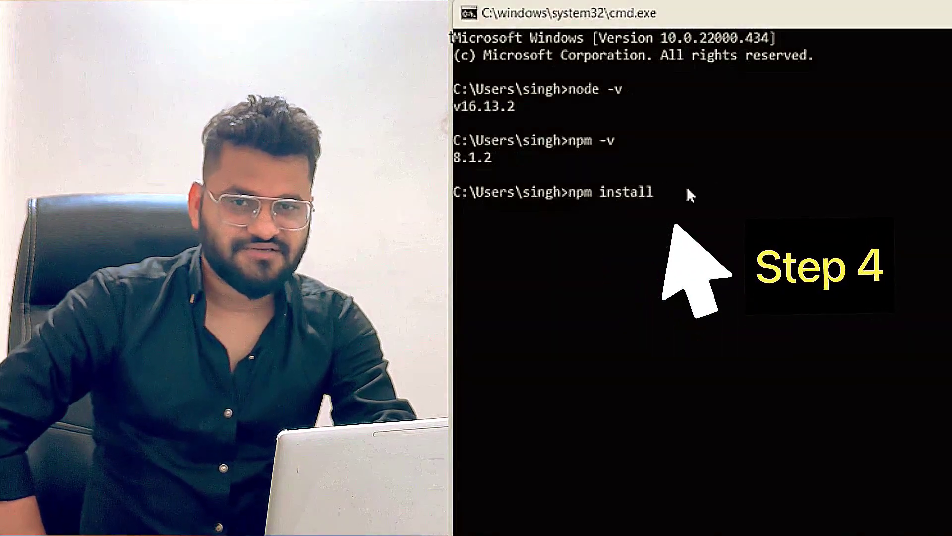
{"action": "type", "text": "create-r"}
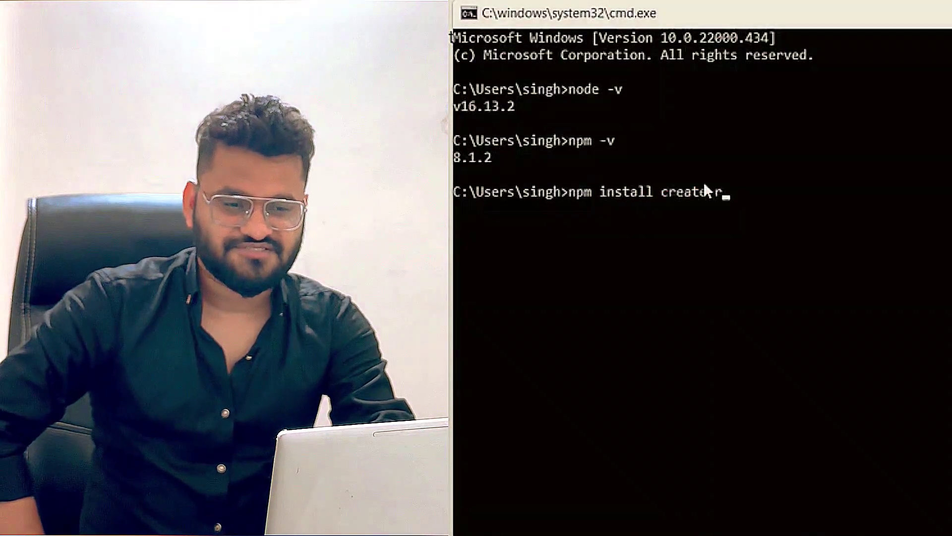
{"action": "type", "text": "eact-app"}
Step: Run 'npm install -g create-react-app', which changes 67 packages
{"action": "key", "text": "ctrl+Left"}
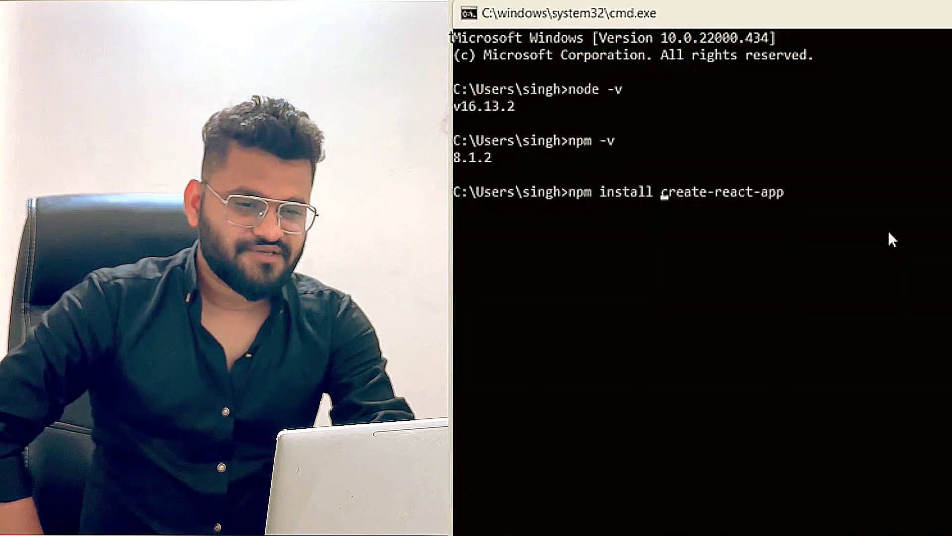
{"action": "type", "text": "-g"}
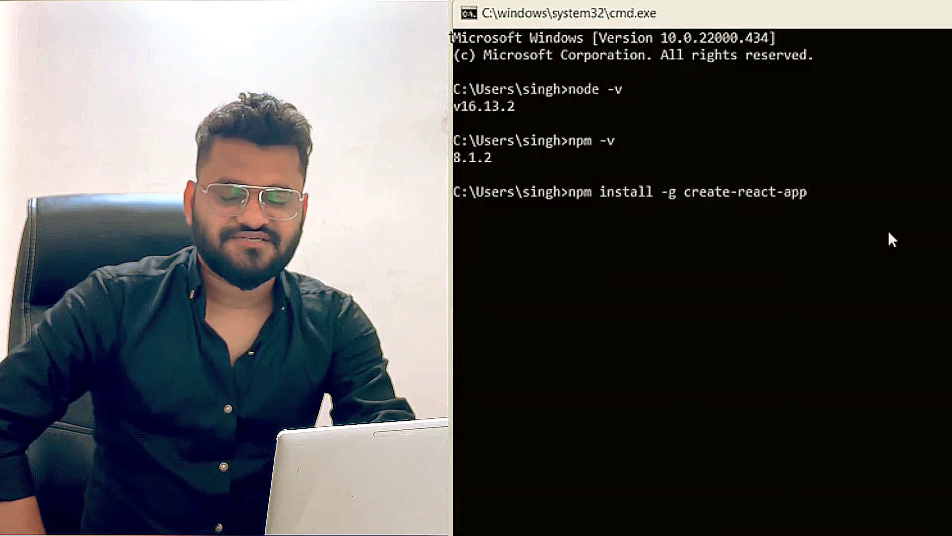
{"action": "key", "text": "Return"}
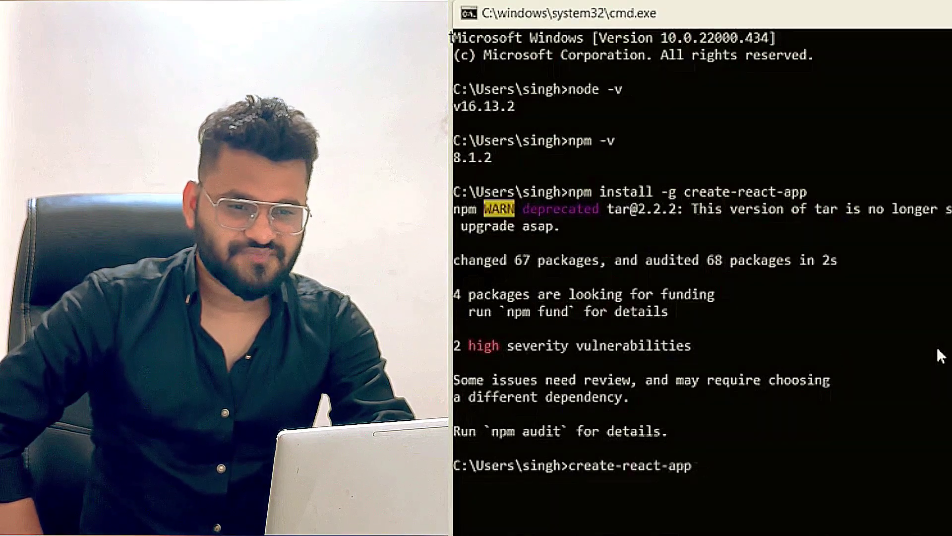
{"action": "type", "text": "--ve"}
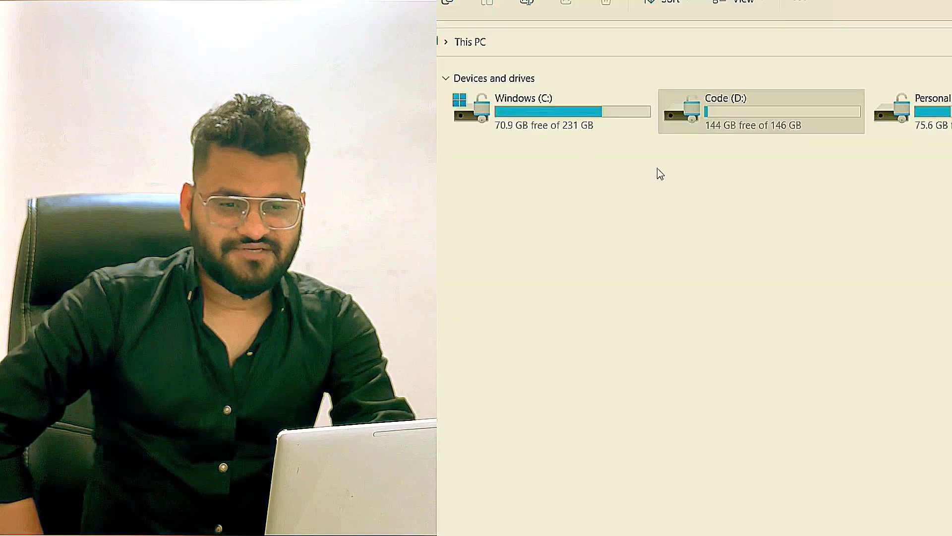
Step: Open D:\ReactProjects in File Explorer and launch a Command Prompt via Win+R
{"action": "double_click", "coordinate": [775, 119]}
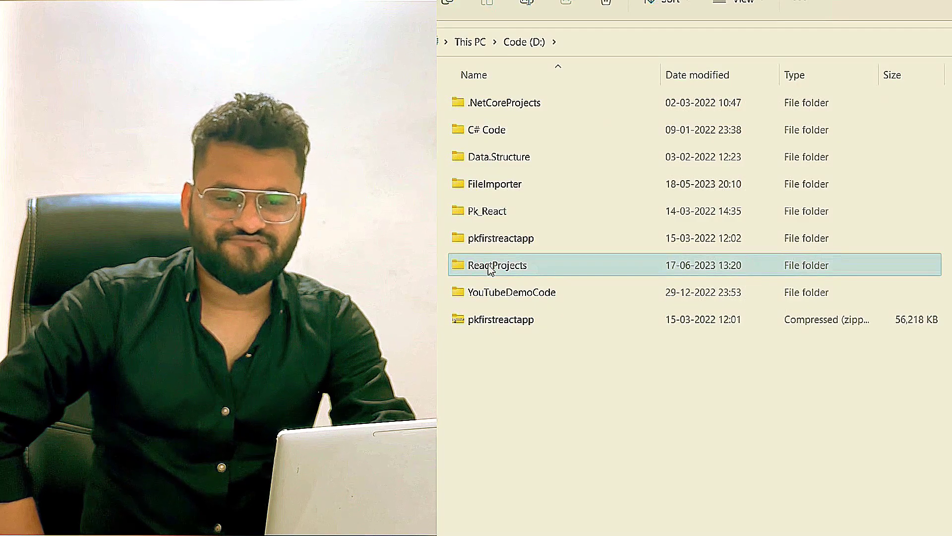
{"action": "double_click", "coordinate": [490, 268]}
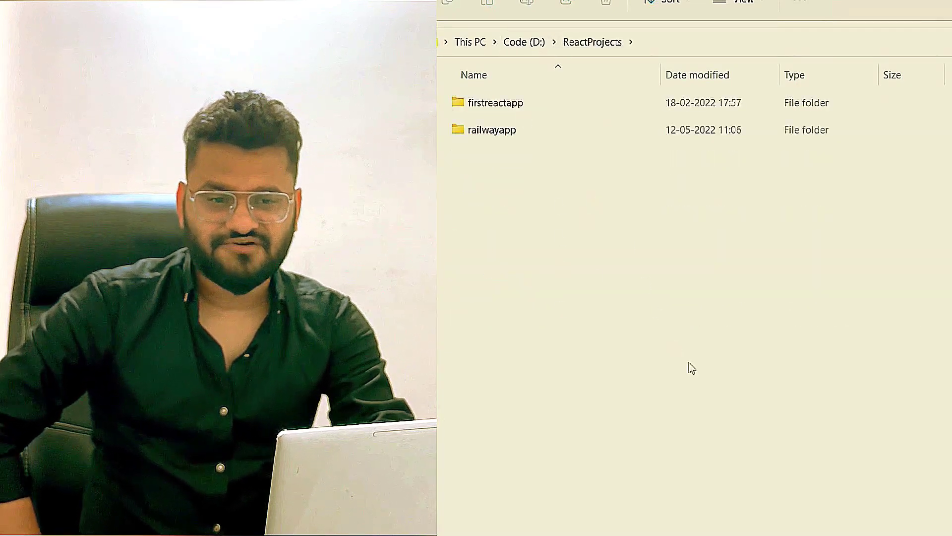
{"action": "key", "text": "super+r"}
{"action": "type", "text": "cmd"}
{"action": "key", "text": "Return"}
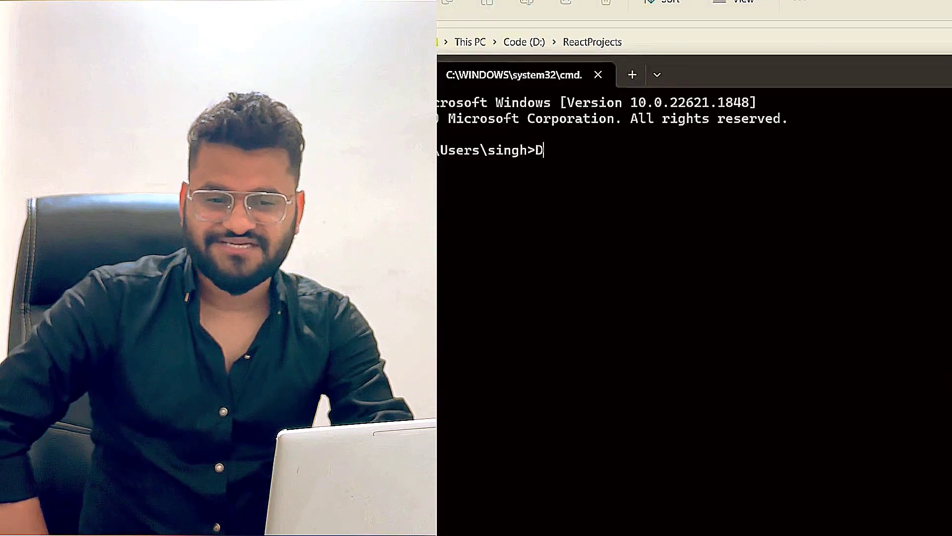
{"action": "type", "text": ":"}
Step: Change to D:\ReactProjects and run 'create-react-app otpapplication'
{"action": "key", "text": "Return"}
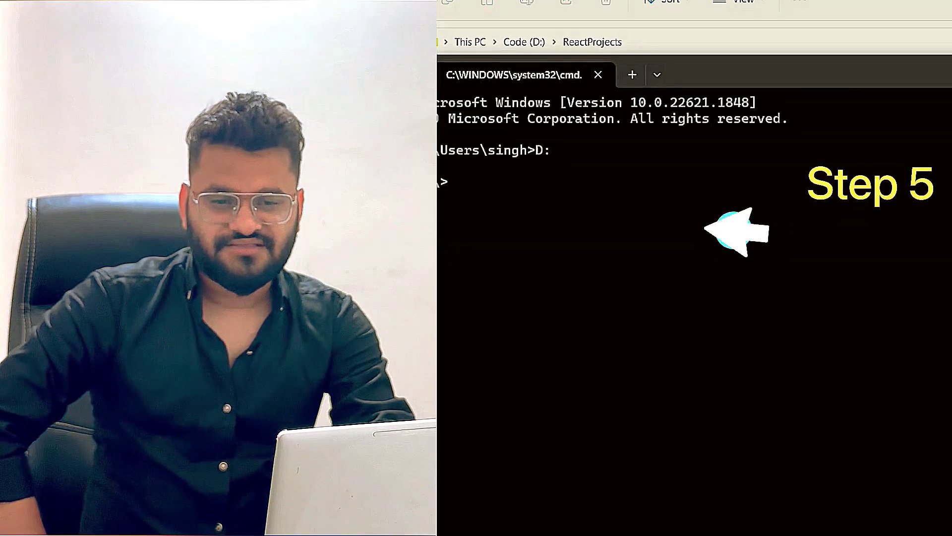
{"action": "type", "text": "cd Data.Structure"}
{"action": "key", "text": "Tab"}
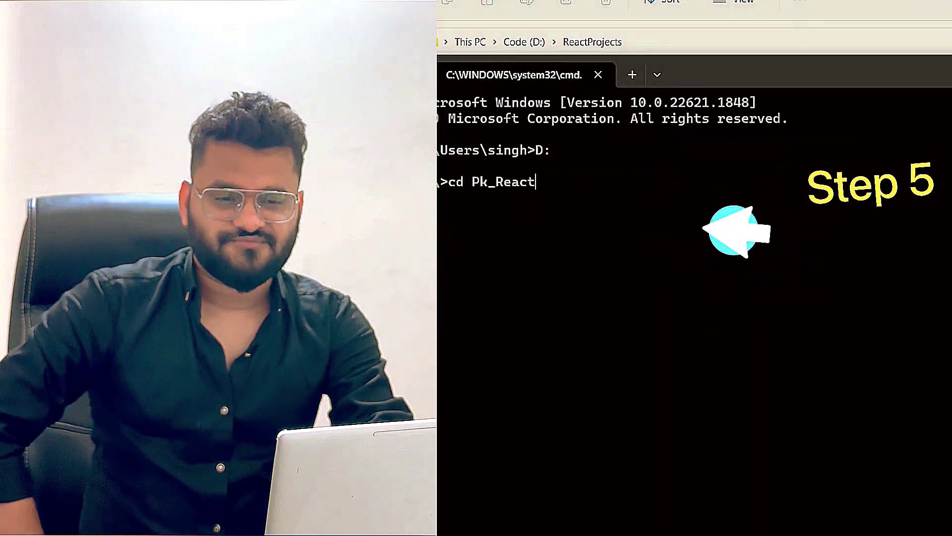
{"action": "key", "text": "Tab"}
{"action": "key", "text": "Return"}
{"action": "type", "text": "c"}
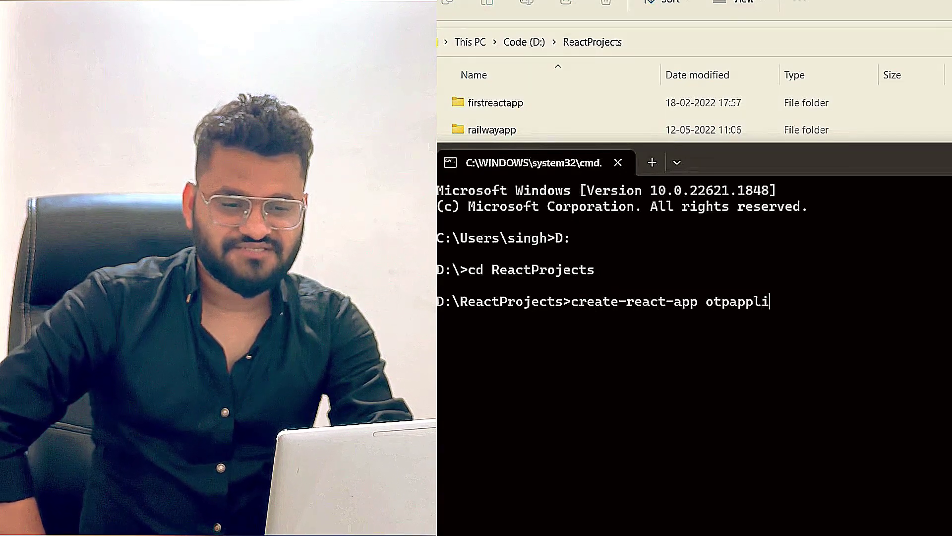
{"action": "key", "text": "Return"}
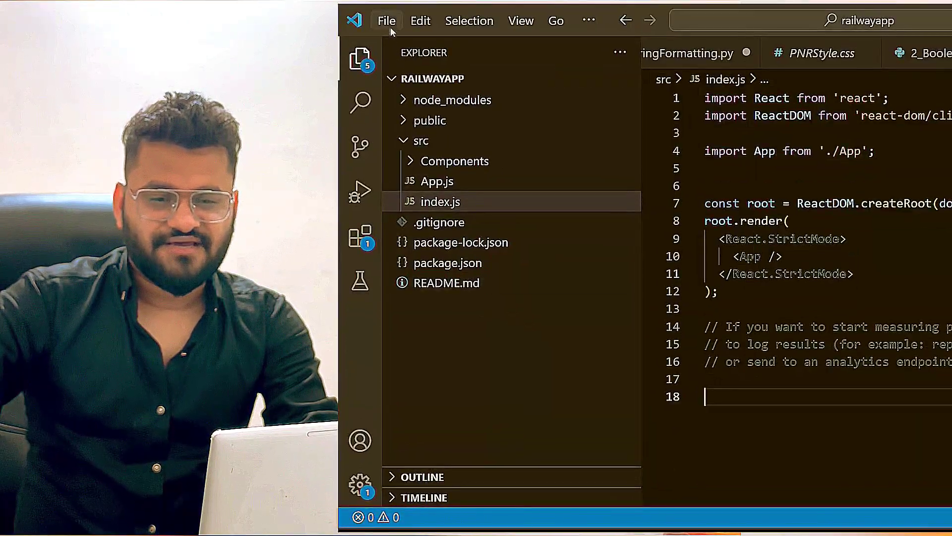
Step: Open the otpapplication folder as the project in Visual Studio Code
{"action": "left_click", "coordinate": [387, 22]}
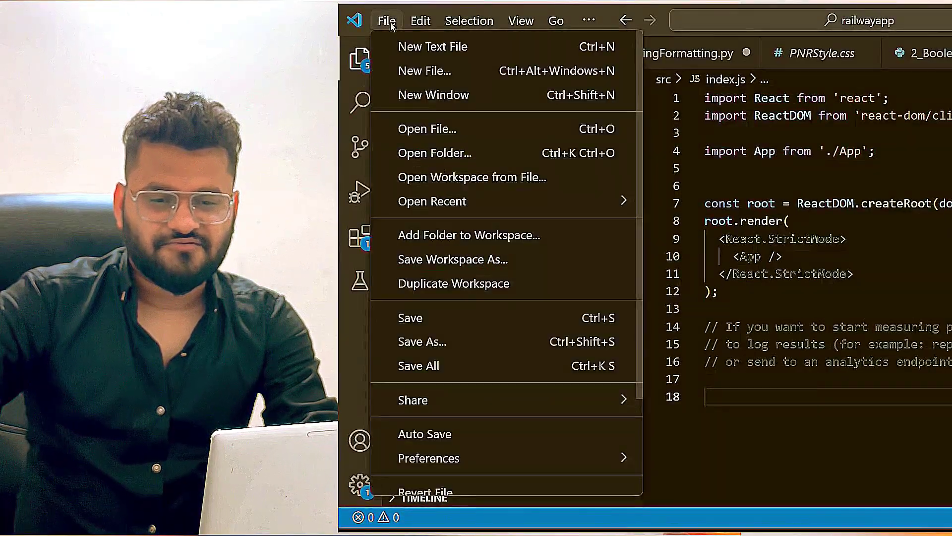
{"action": "left_click", "coordinate": [416, 155]}
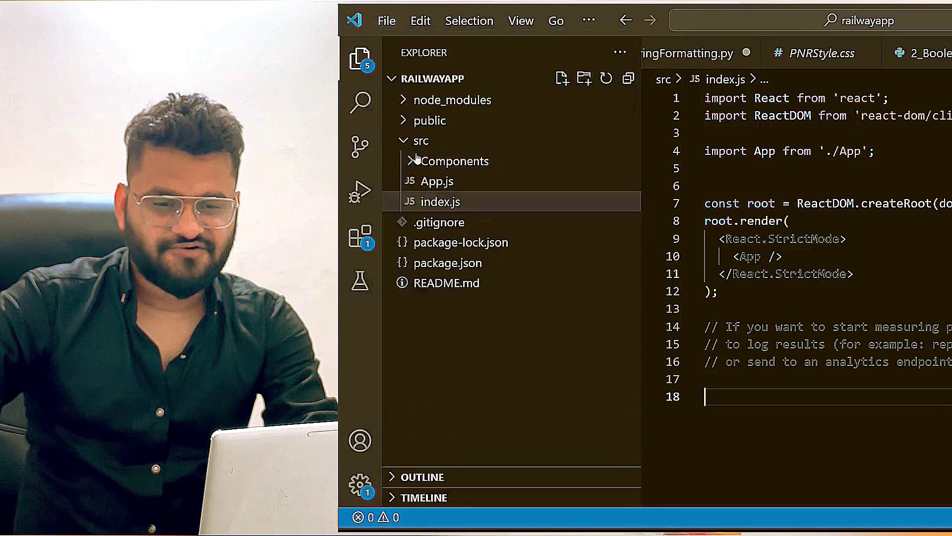
{"action": "left_click", "coordinate": [495, 128]}
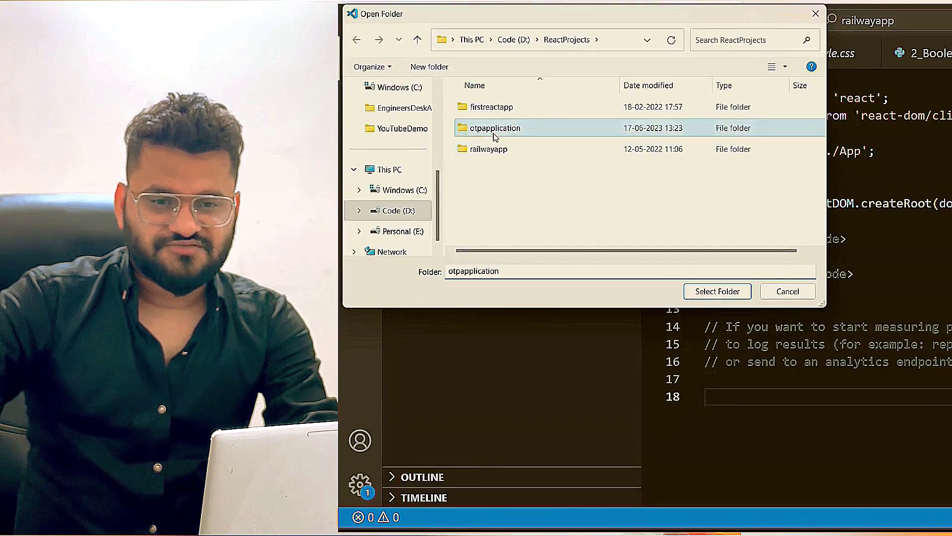
{"action": "left_click", "coordinate": [731, 291]}
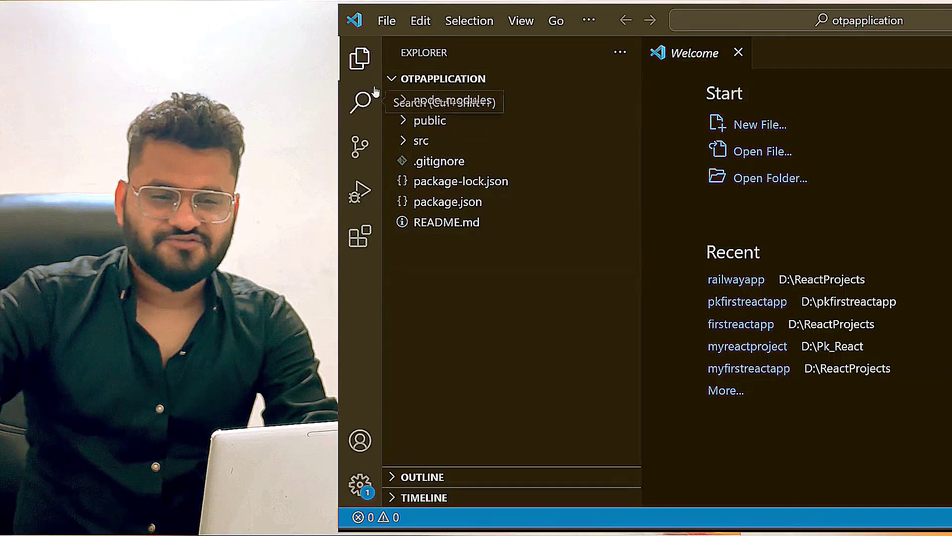
Step: Expand the src folder and open App.js and index.js in the editor
{"action": "left_click", "coordinate": [405, 101]}
{"action": "left_click", "coordinate": [404, 101]}
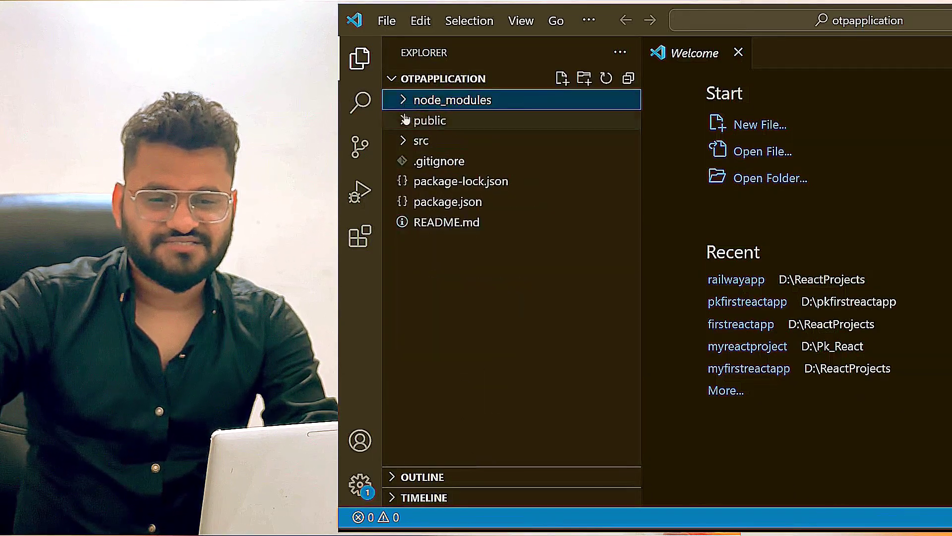
{"action": "left_click", "coordinate": [404, 121]}
{"action": "left_click", "coordinate": [404, 141]}
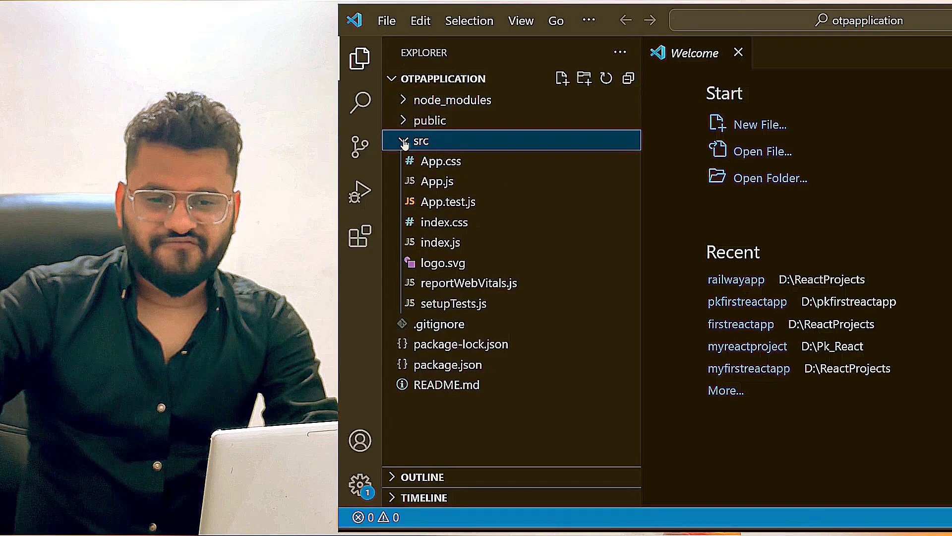
{"action": "double_click", "coordinate": [434, 180]}
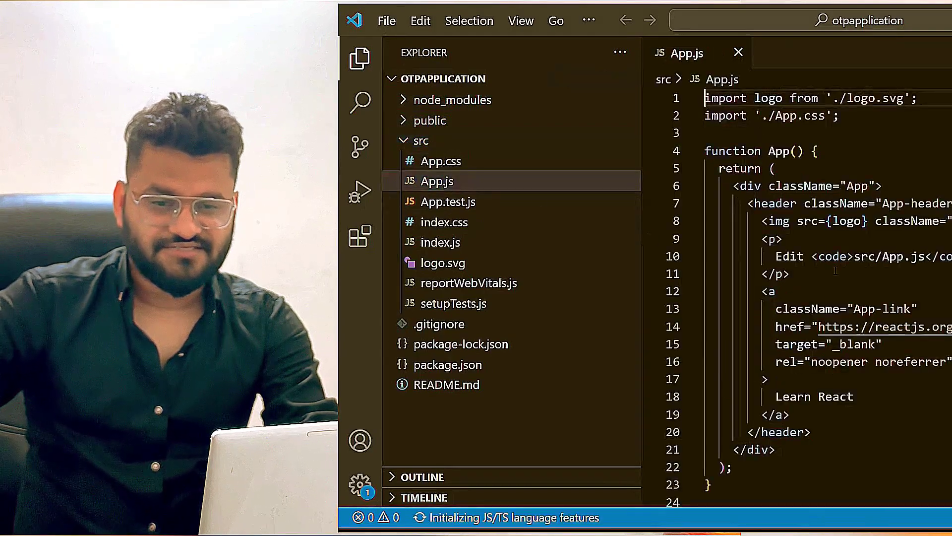
{"action": "scroll", "coordinate": [796, 298], "scroll_direction": "down", "scroll_amount": 3}
{"action": "scroll", "coordinate": [796, 298], "scroll_direction": "up", "scroll_amount": 2}
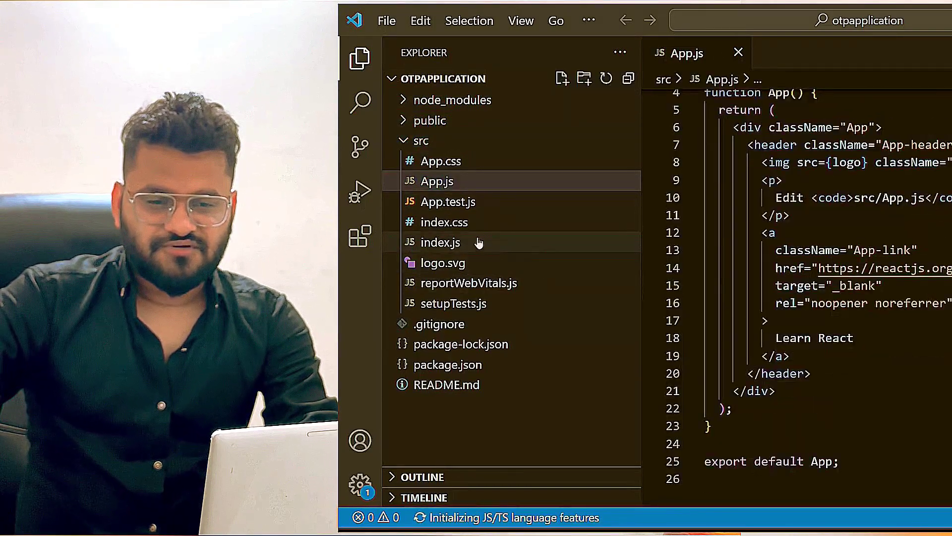
{"action": "left_click", "coordinate": [452, 244]}
{"action": "double_click", "coordinate": [453, 244]}
Step: Start a new integrated terminal and run npm start until webpack compiles successfully
{"action": "left_click", "coordinate": [587, 22]}
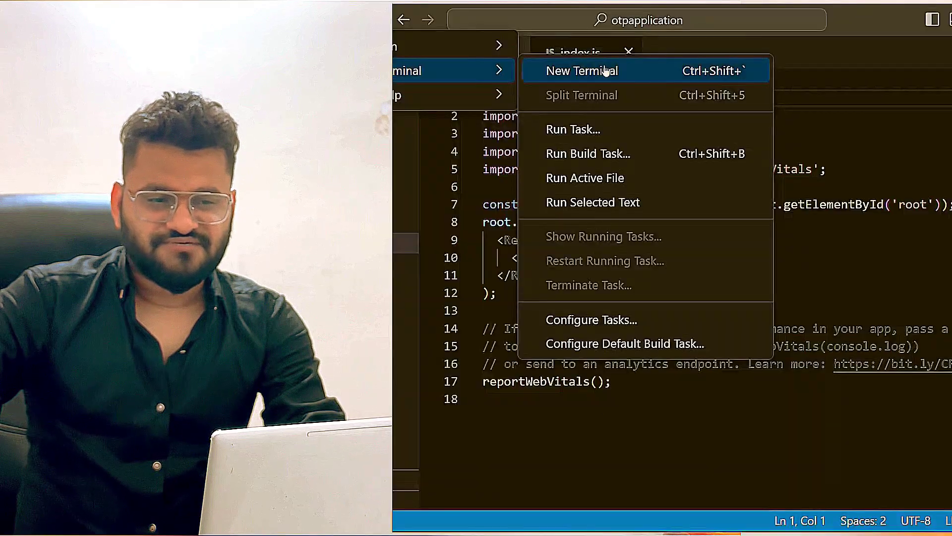
{"action": "left_click", "coordinate": [819, 70]}
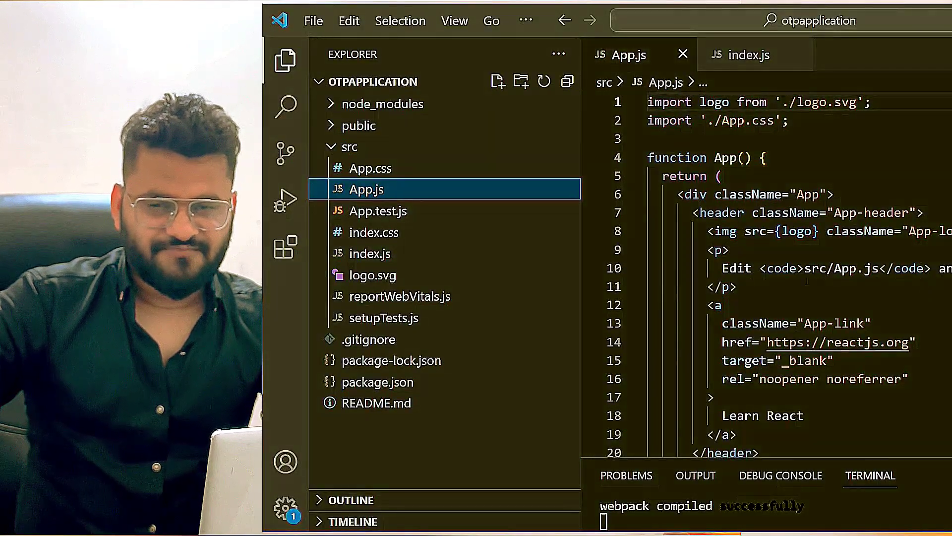
Step: Swap App.js's header for h1 'This is my new application' and h3 'build your logic here', then view localhost:3000
{"action": "left_click_drag", "start_coordinate": [693, 211], "coordinate": [627, 318]}
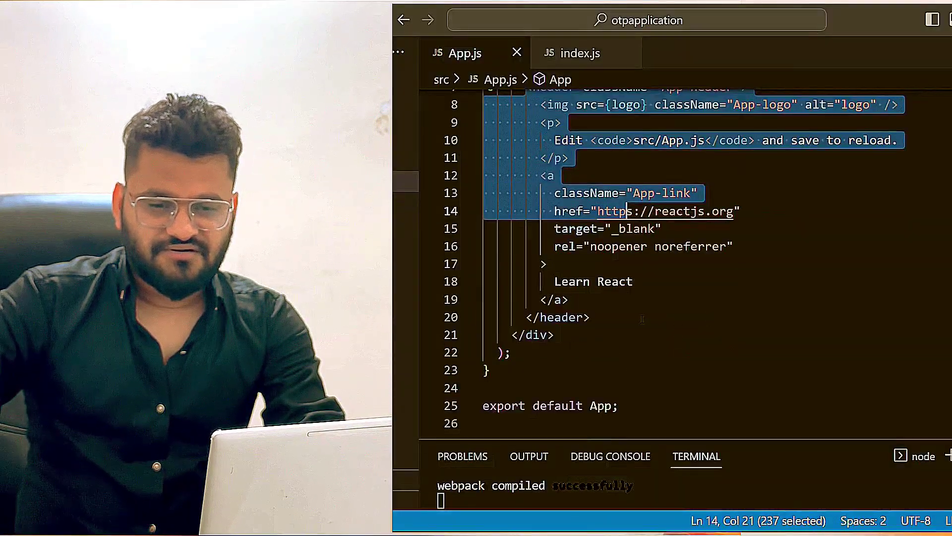
{"action": "key", "text": "BackSpace"}
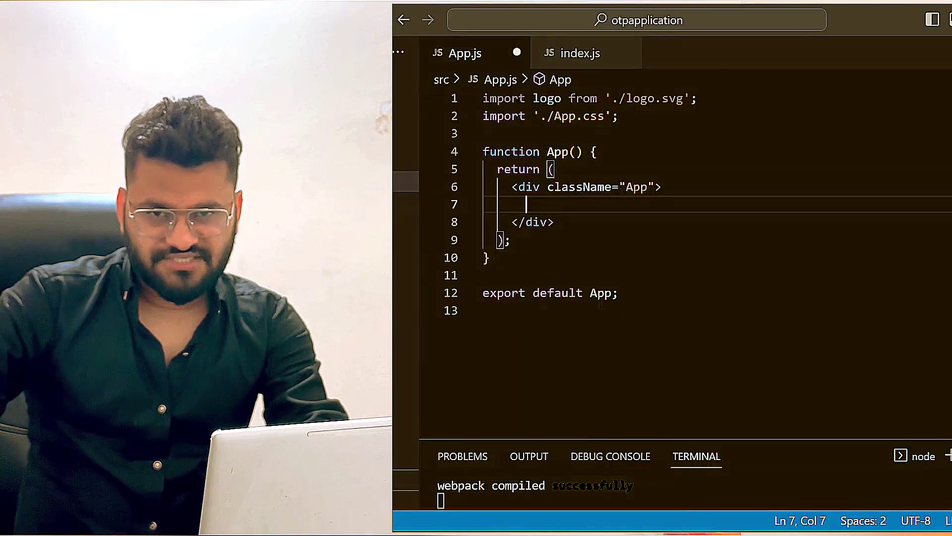
{"action": "type", "text": "<h1>This i"}
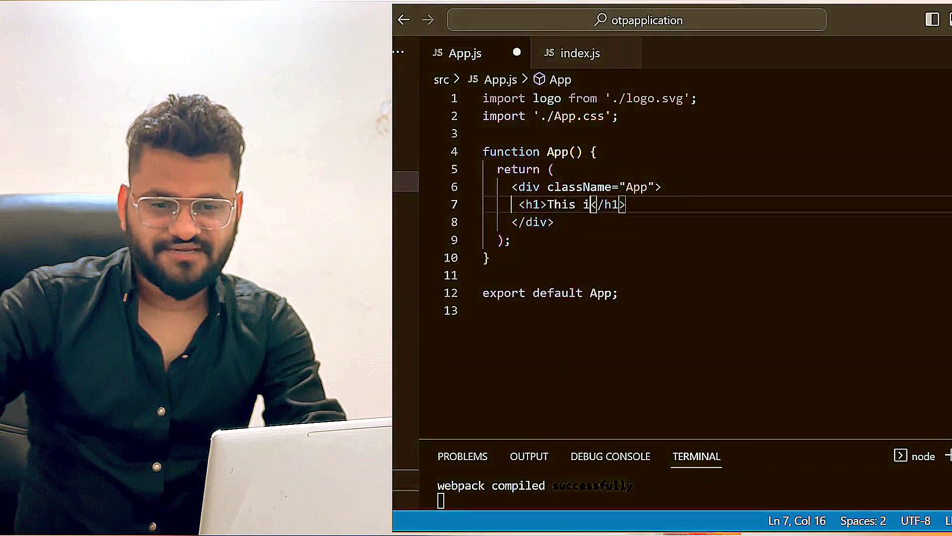
{"action": "type", "text": "s my new application"}
{"action": "key", "text": "End"}
{"action": "key", "text": "Return"}
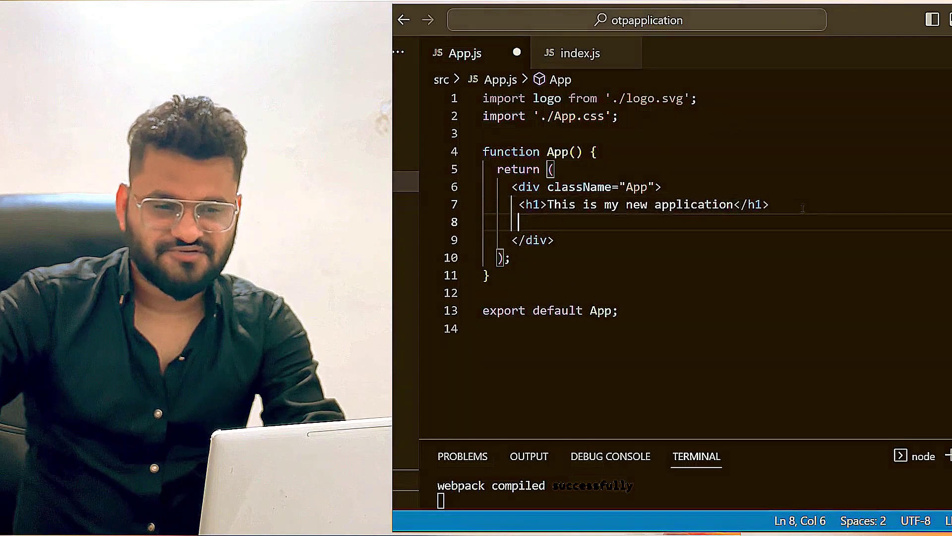
{"action": "type", "text": "<h3>build yo"}
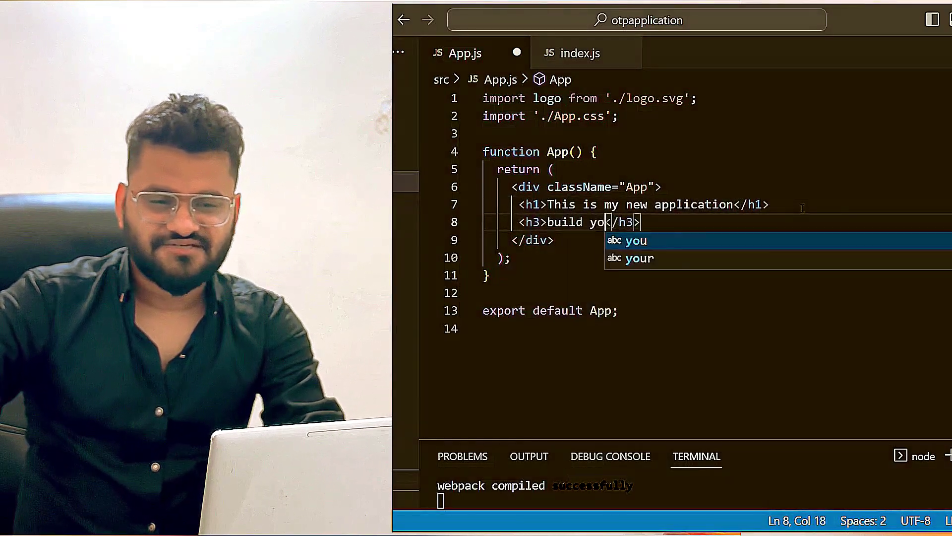
{"action": "type", "text": "ur logic here"}
{"action": "key", "text": "ctrl+s"}
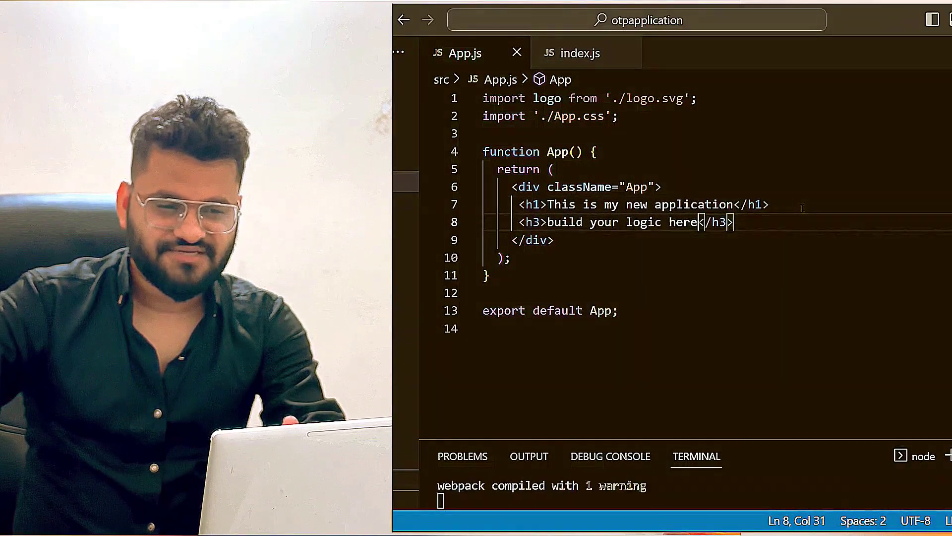
{"action": "left_click", "coordinate": [478, 484]}
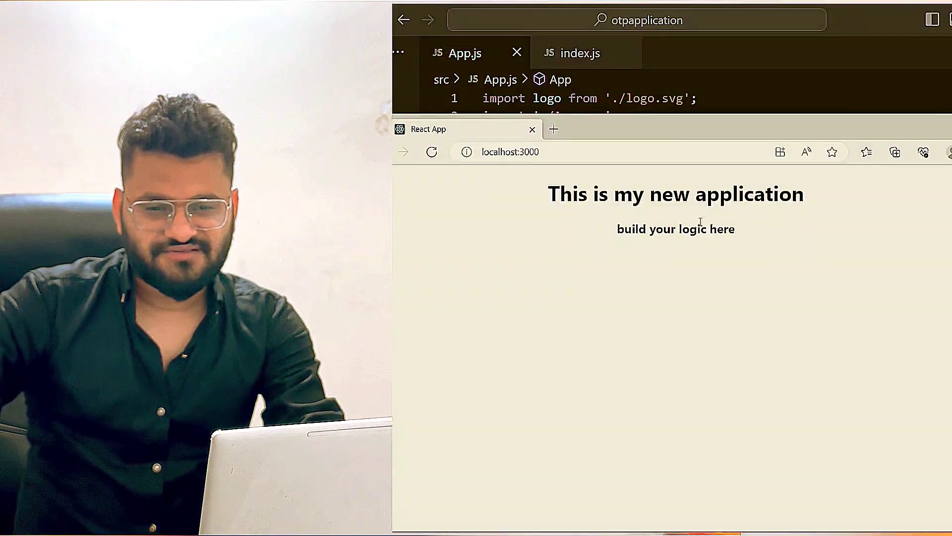
{"action": "mouse_move", "coordinate": [765, 133]}
{"action": "left_mouse_down"}
{"action": "mouse_move", "coordinate": [823, 100]}
{"action": "mouse_move", "coordinate": [728, 114]}
{"action": "left_mouse_up"}
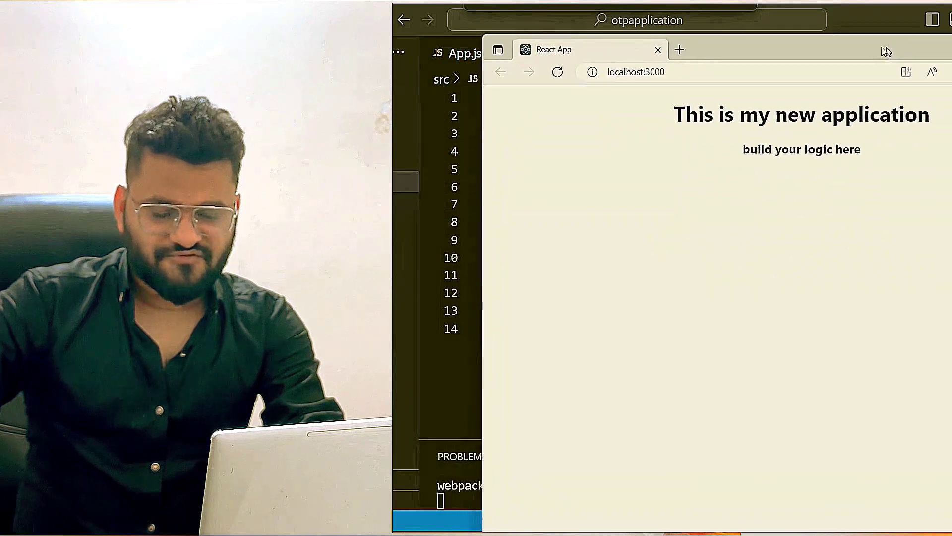